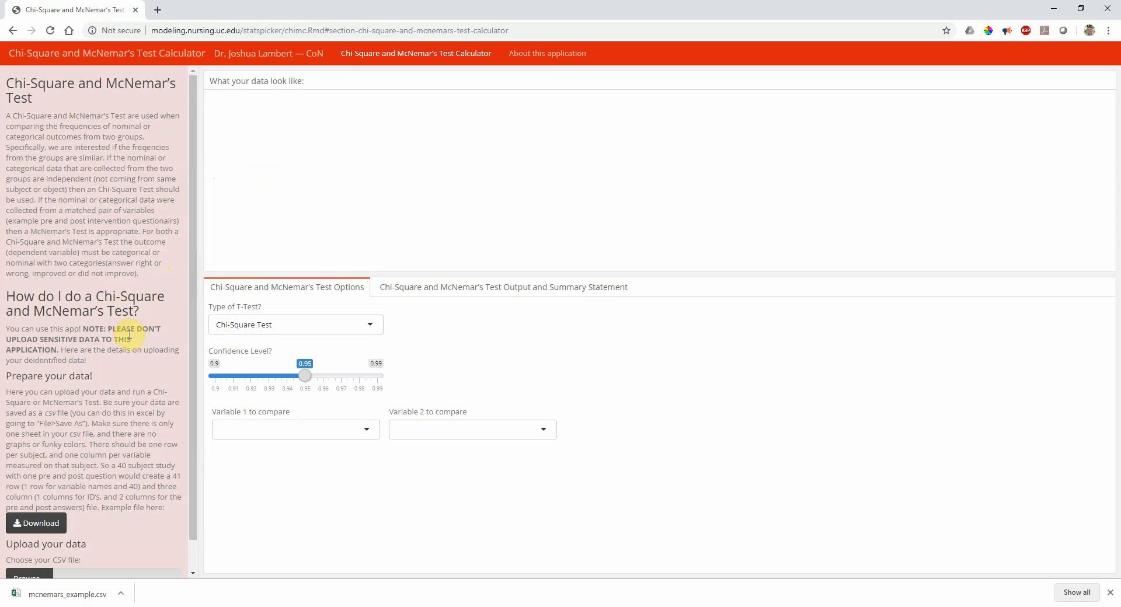
Upload mcnemars_example.csv from Documents as the calculator's data file
scroll(116, 368, down, 1)
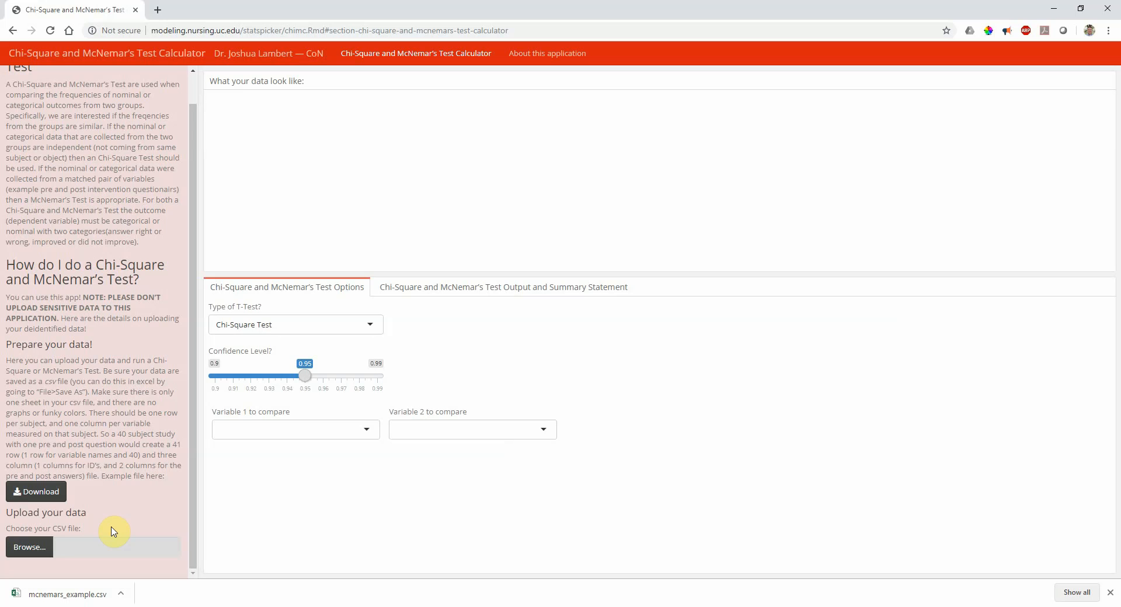
click(46, 552)
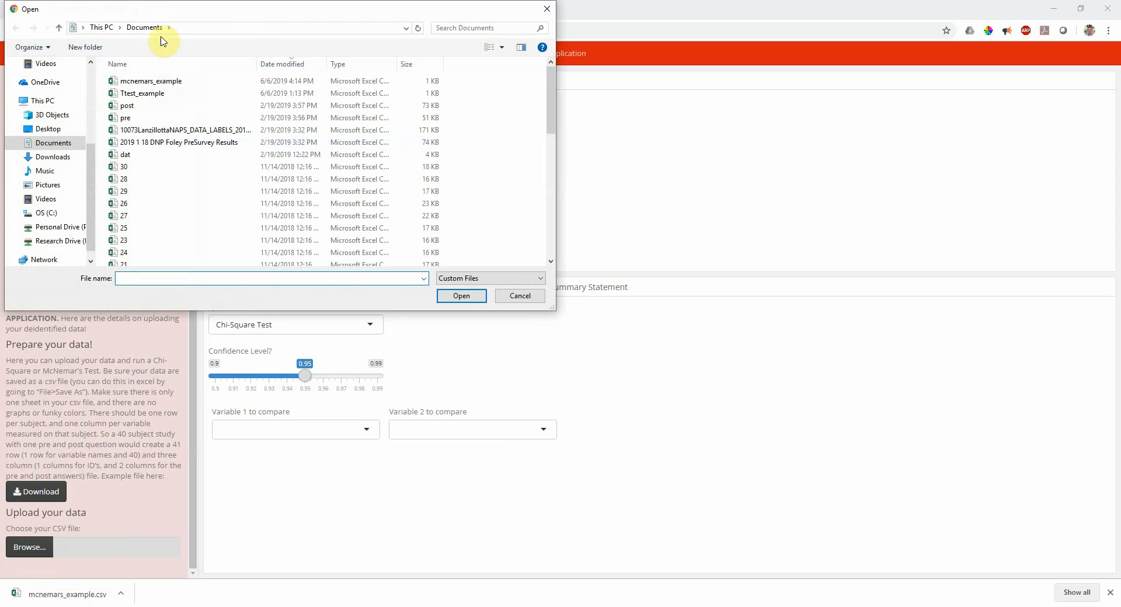
click(159, 81)
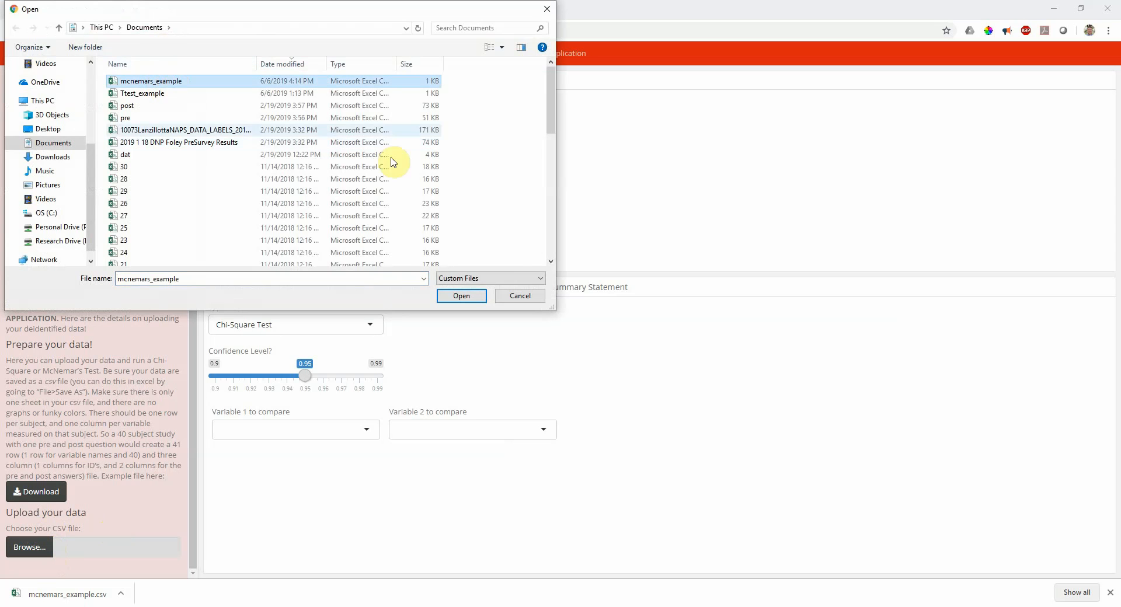
click(521, 297)
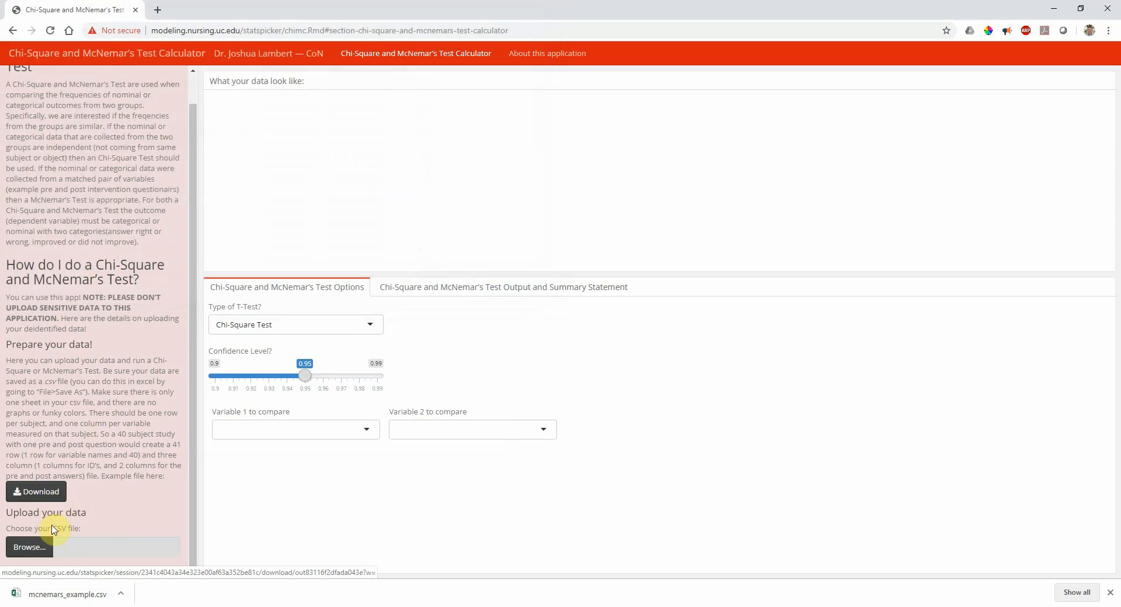
click(44, 555)
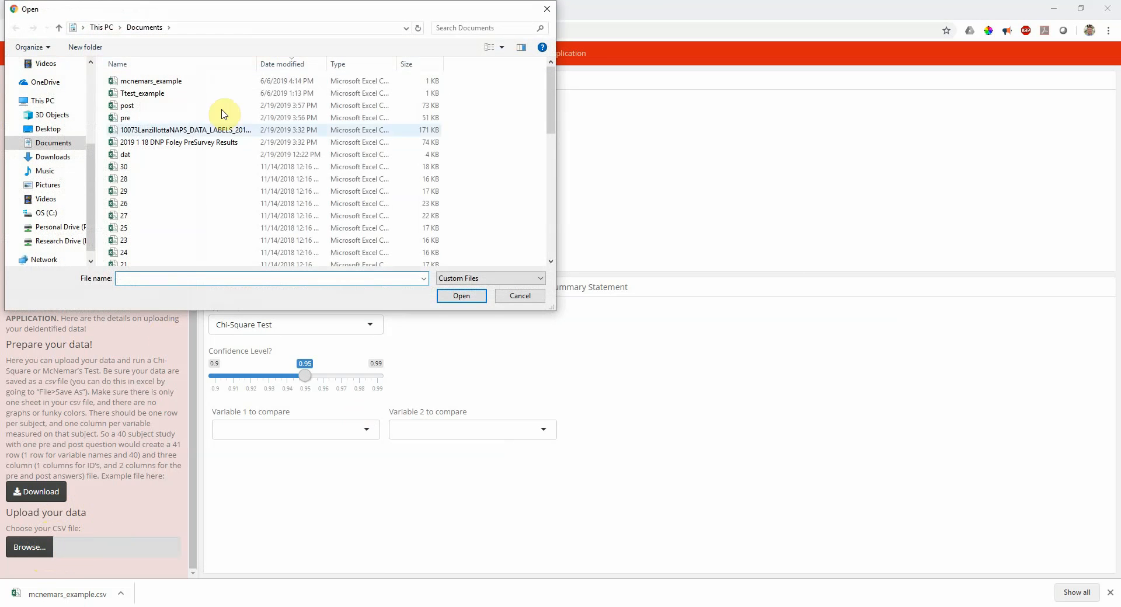
double_click(198, 87)
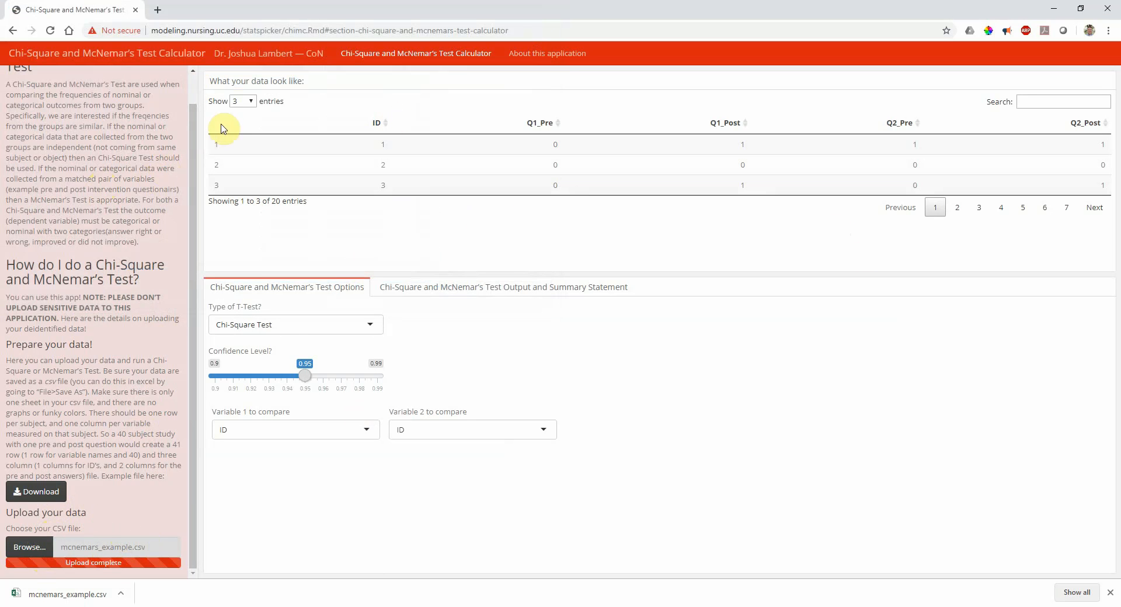
click(962, 211)
click(980, 208)
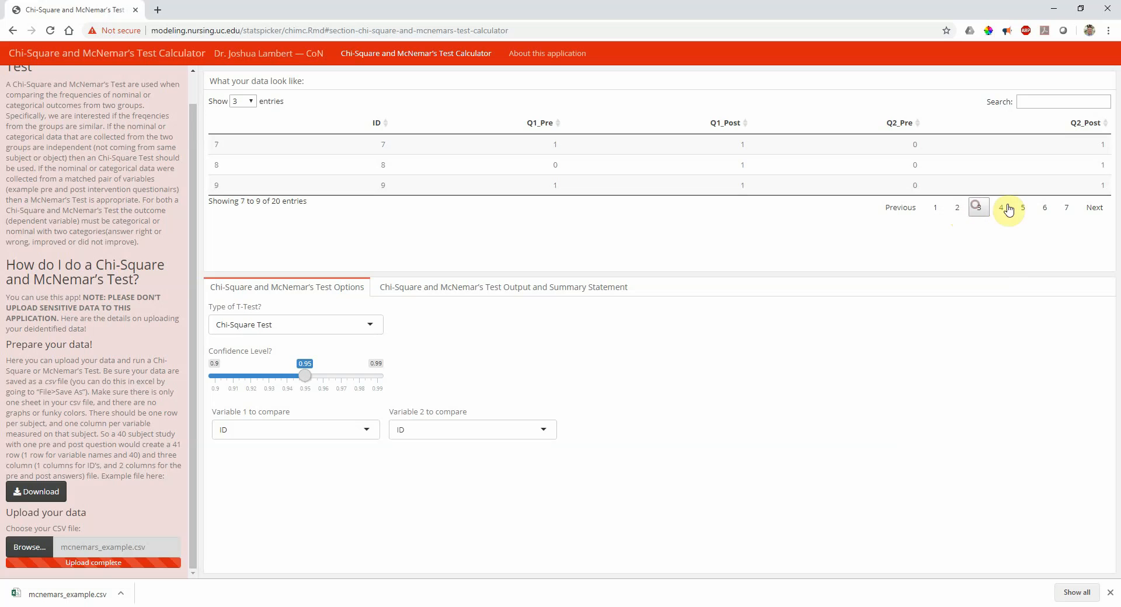
click(1007, 204)
click(1025, 207)
click(1045, 208)
click(1066, 208)
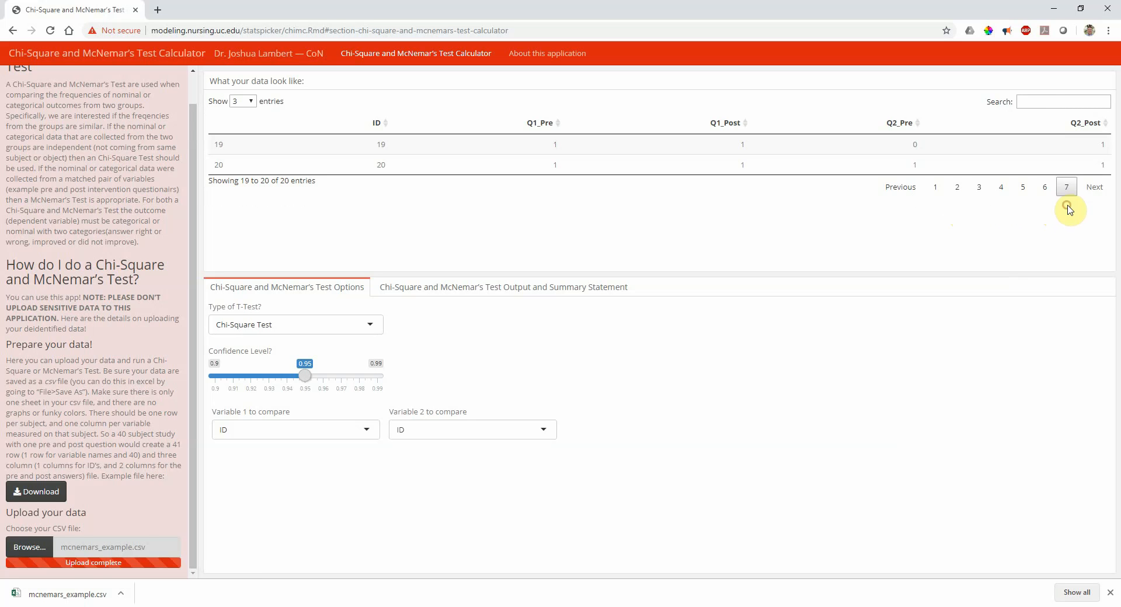
click(935, 186)
click(957, 208)
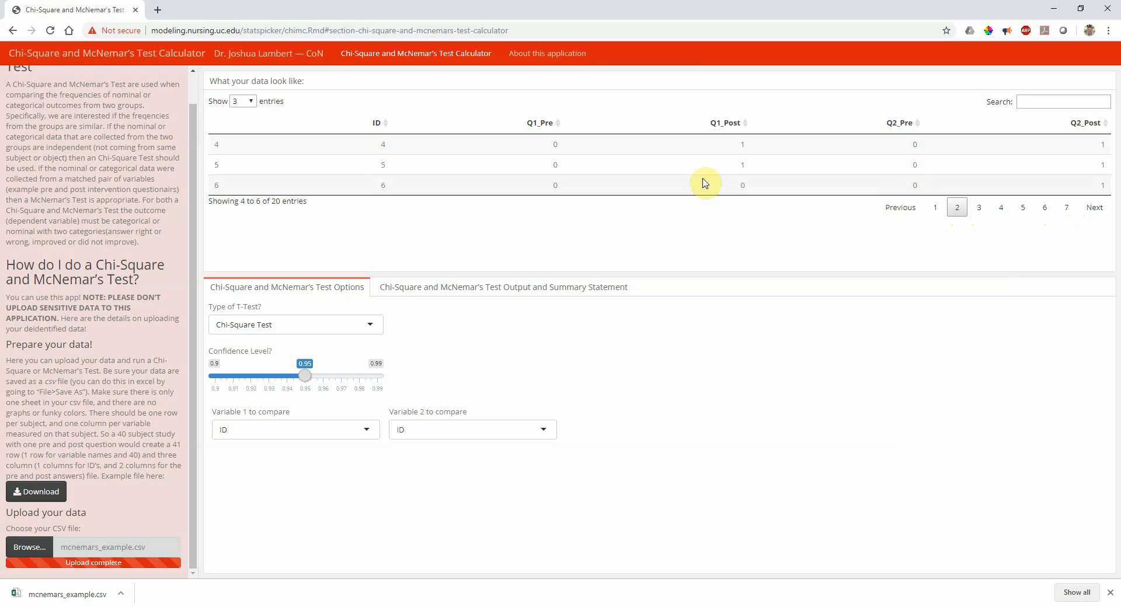
click(580, 148)
double_click(554, 144)
click(553, 144)
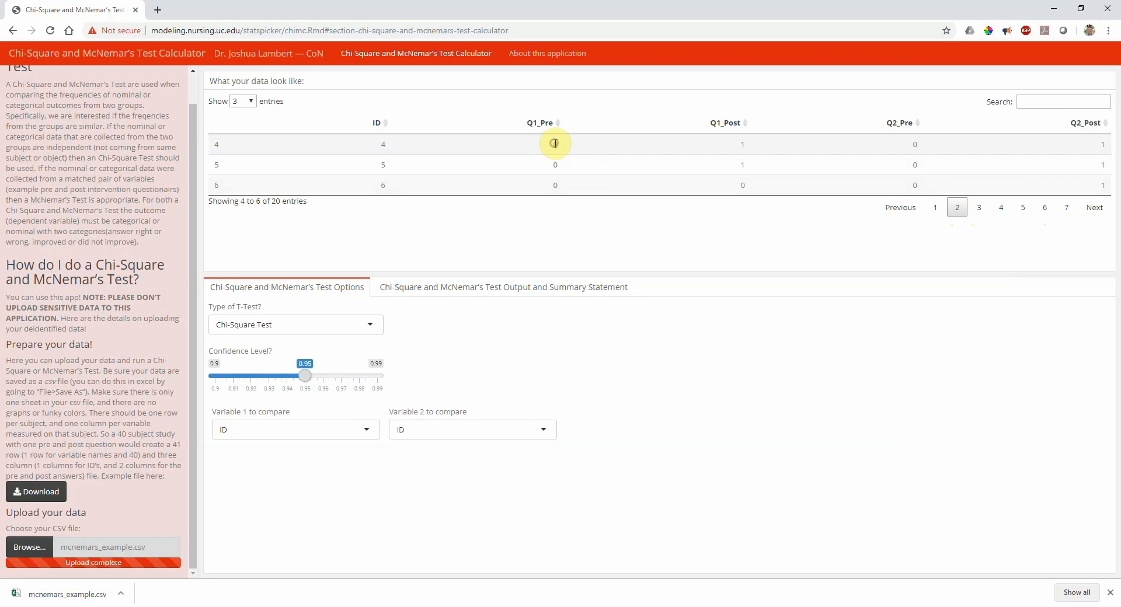
click(553, 145)
drag(553, 145, 567, 184)
click(568, 186)
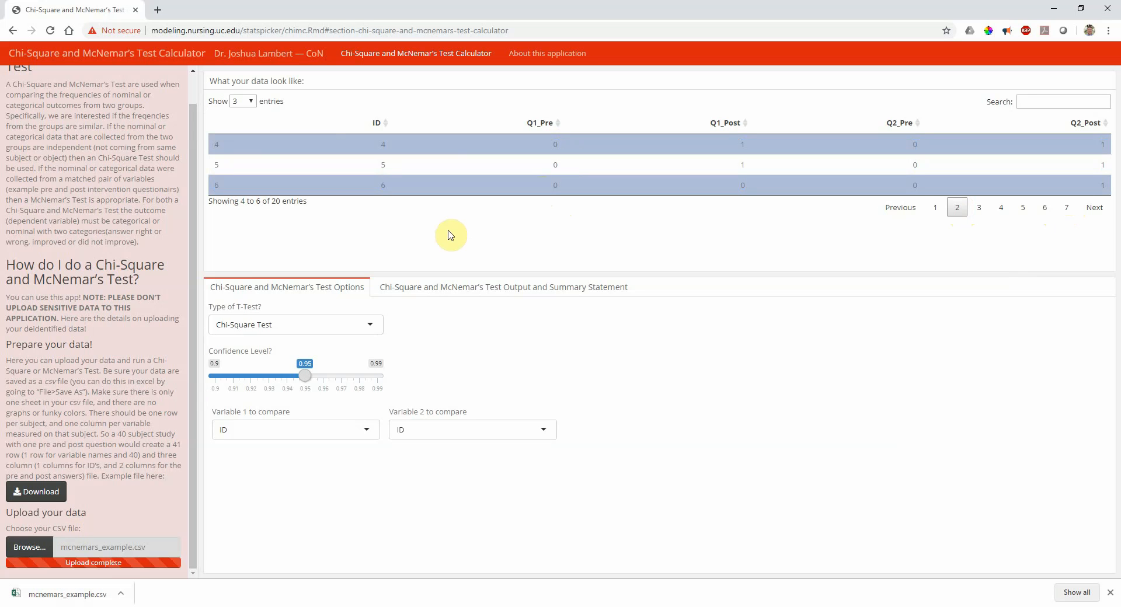
click(935, 208)
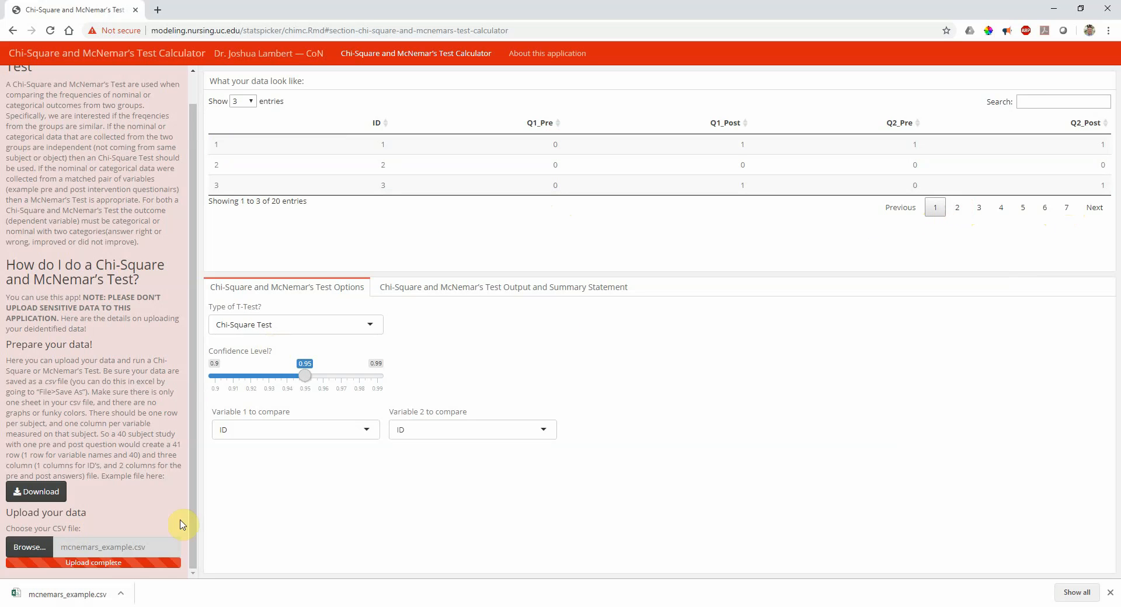
click(153, 547)
click(347, 222)
Sort the data preview by Q1_Post and set the test type to McNemar's Test
click(549, 150)
click(735, 153)
click(748, 132)
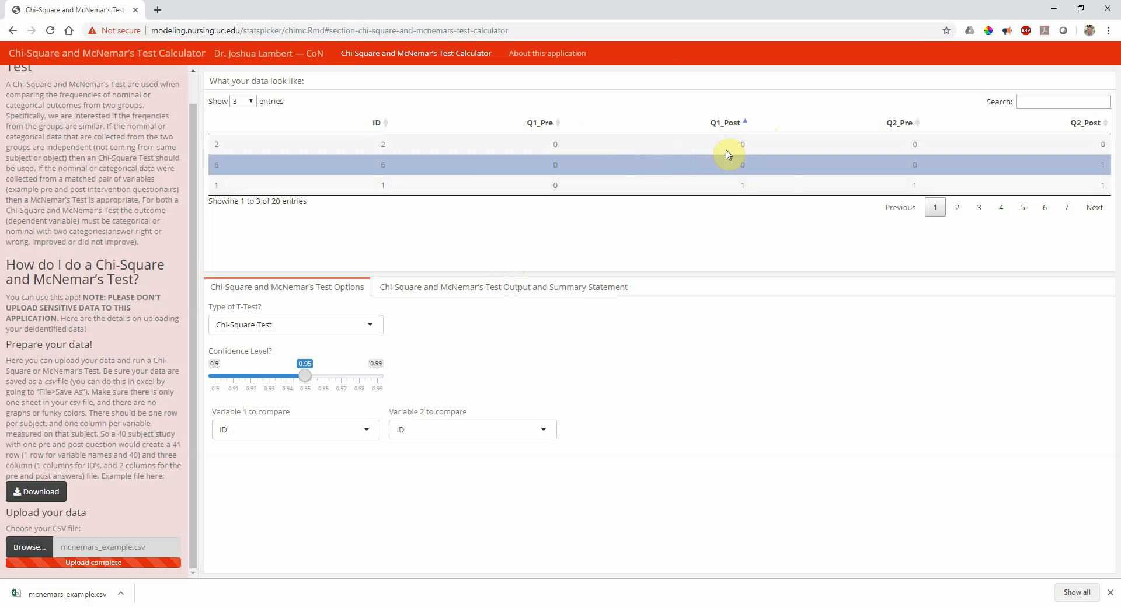
click(270, 326)
click(275, 362)
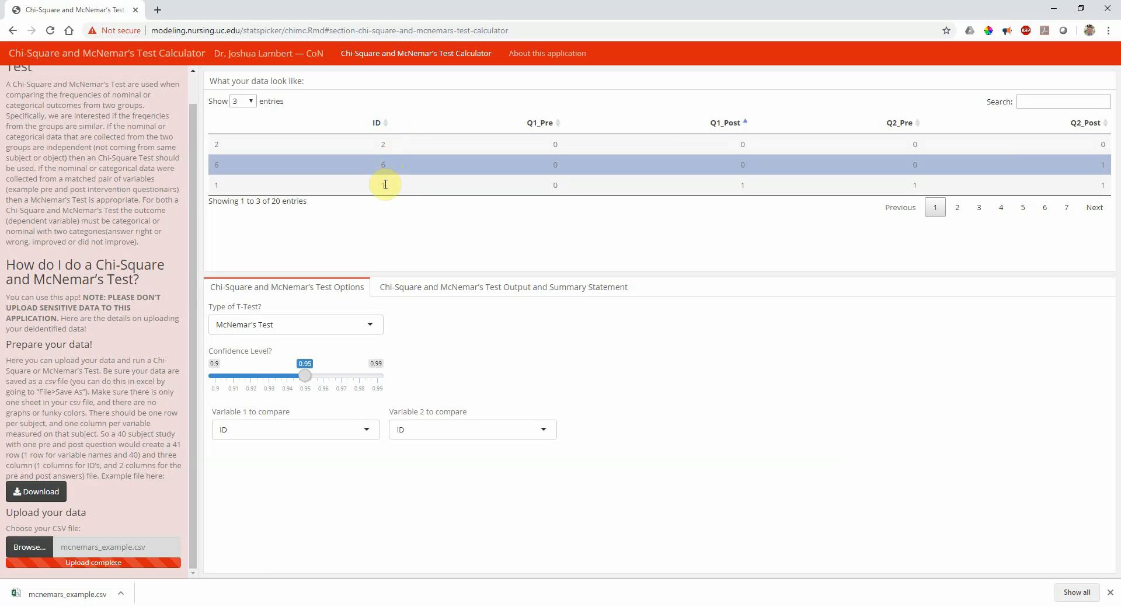
Set Variable 1 to Q1_Pre and Variable 2 to Q1_Post, showing p-value 0.01332833
click(319, 144)
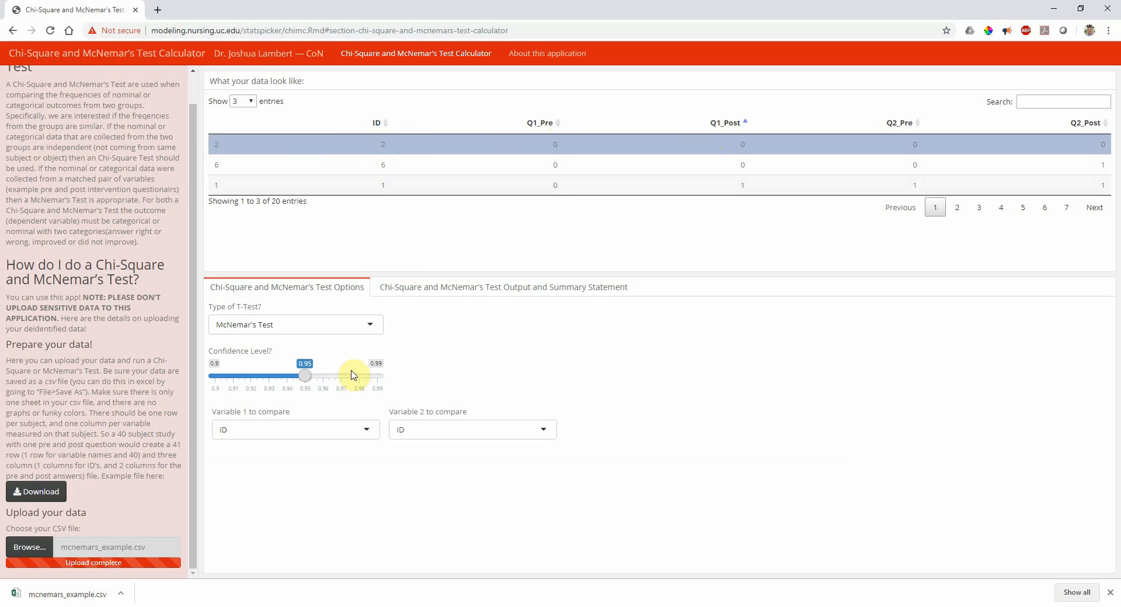
click(318, 440)
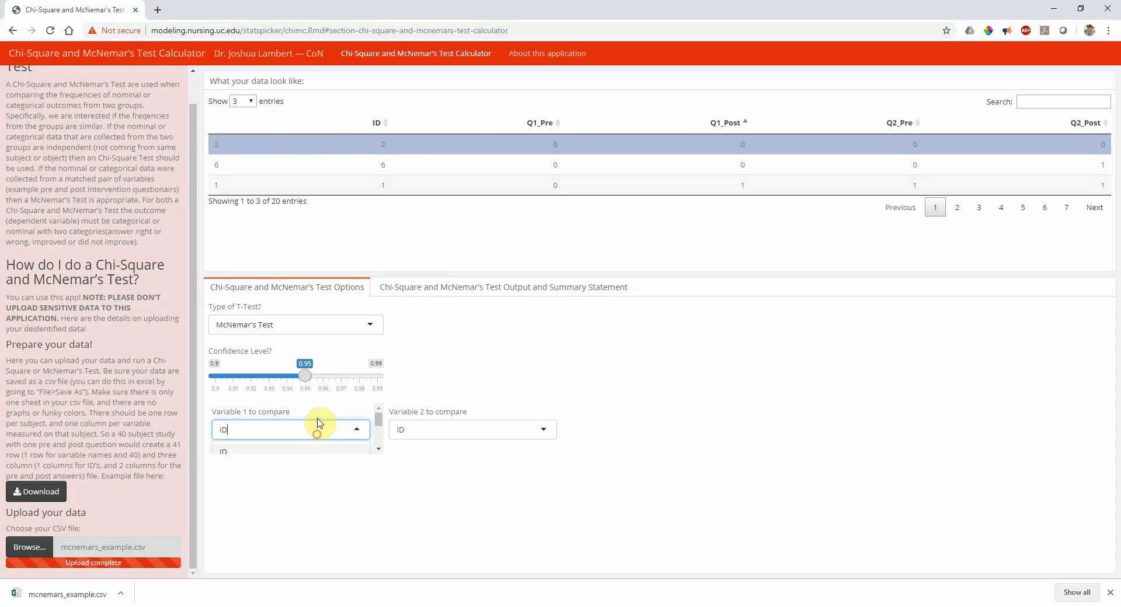
scroll(321, 428, down, 3)
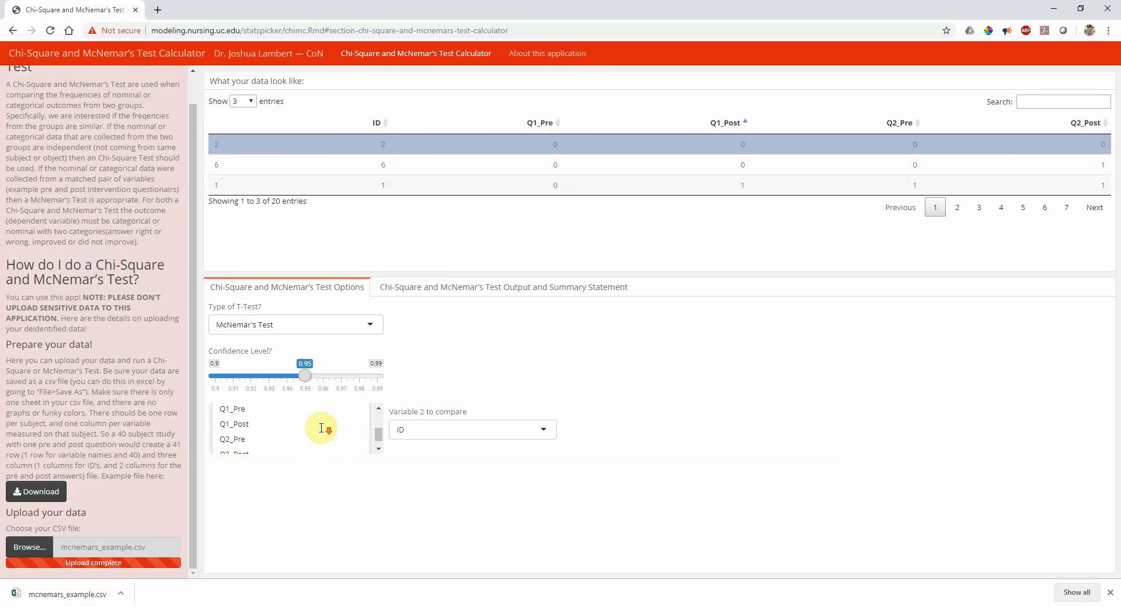
click(310, 413)
click(421, 429)
scroll(424, 430, down, 2)
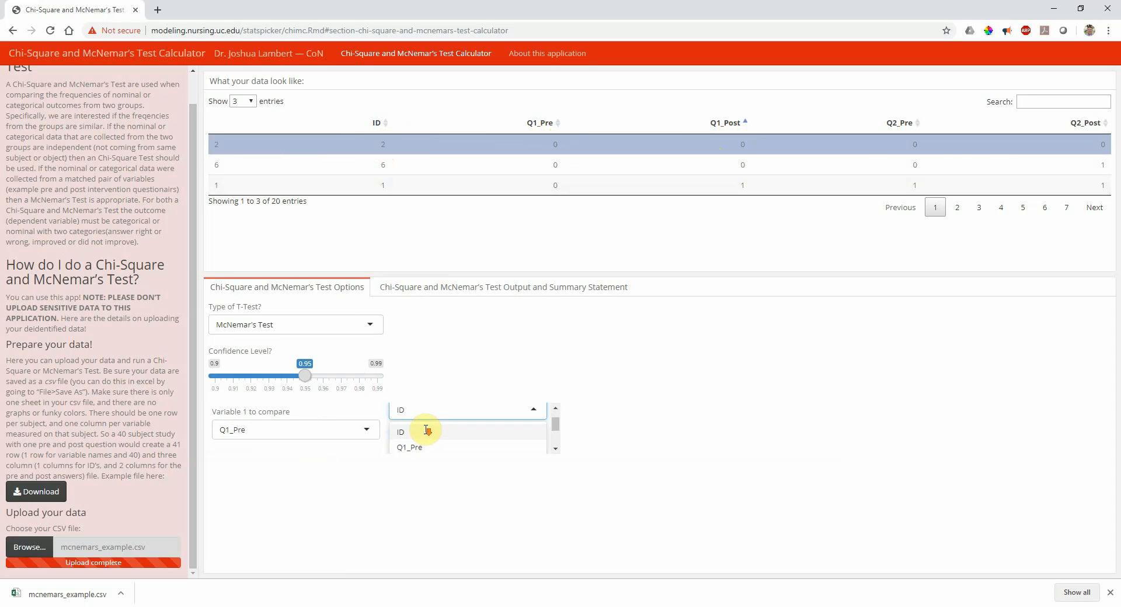
click(419, 431)
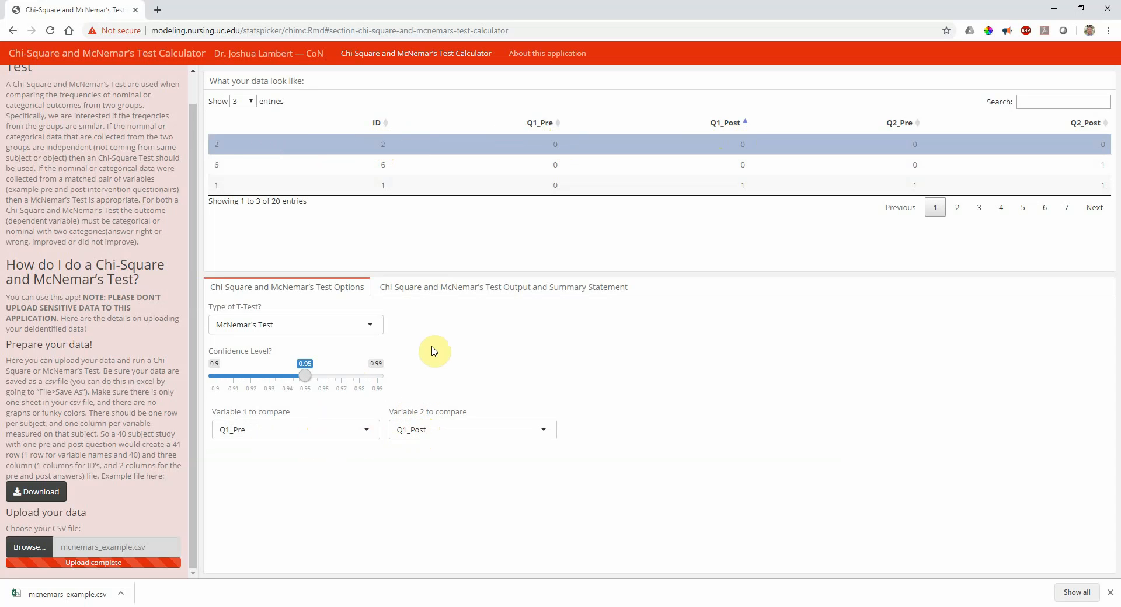
click(436, 288)
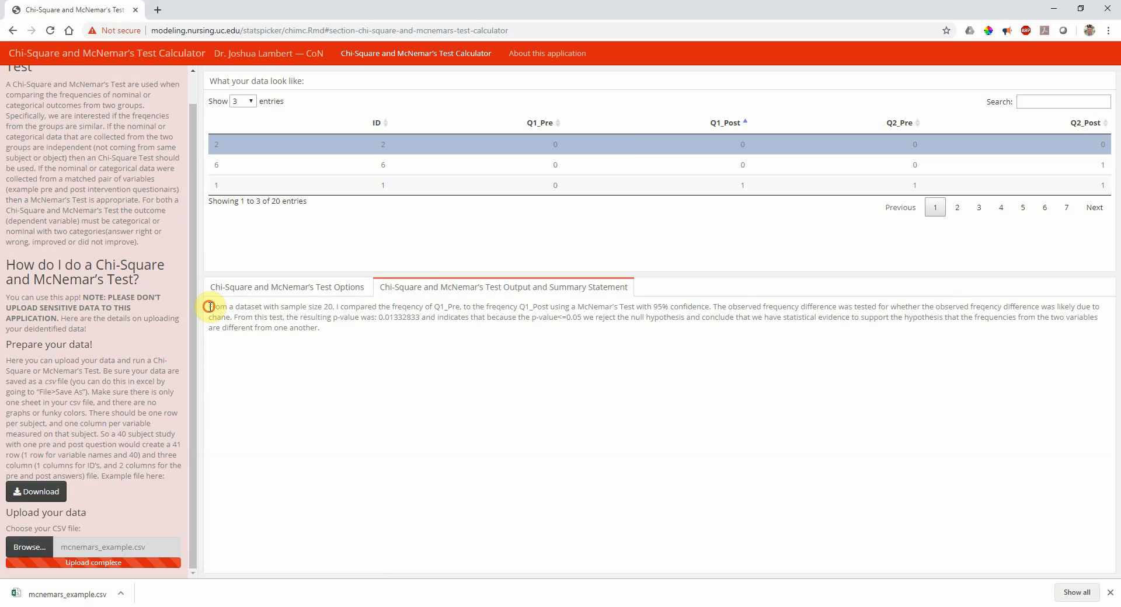
Highlight just the '20' sample size within the McNemar's summary paragraph
drag(209, 307, 357, 337)
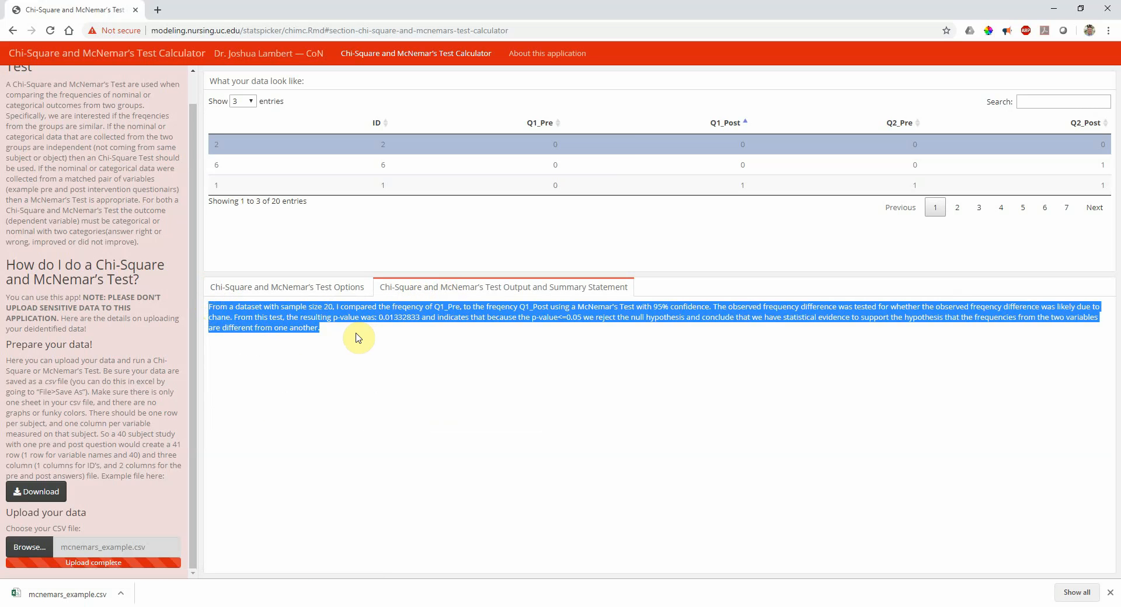
click(317, 330)
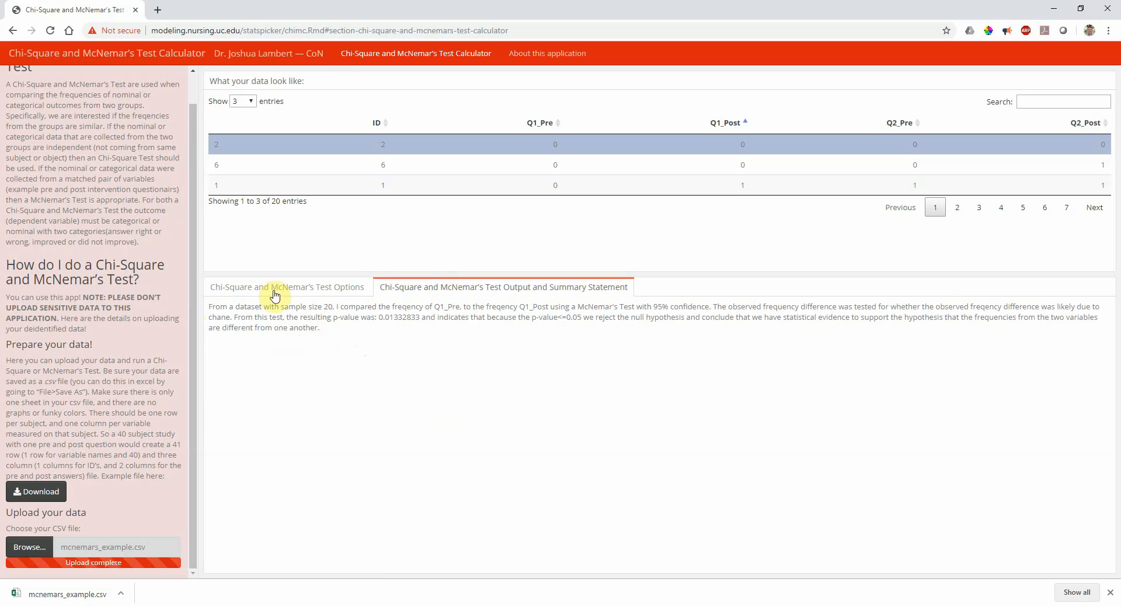
double_click(328, 306)
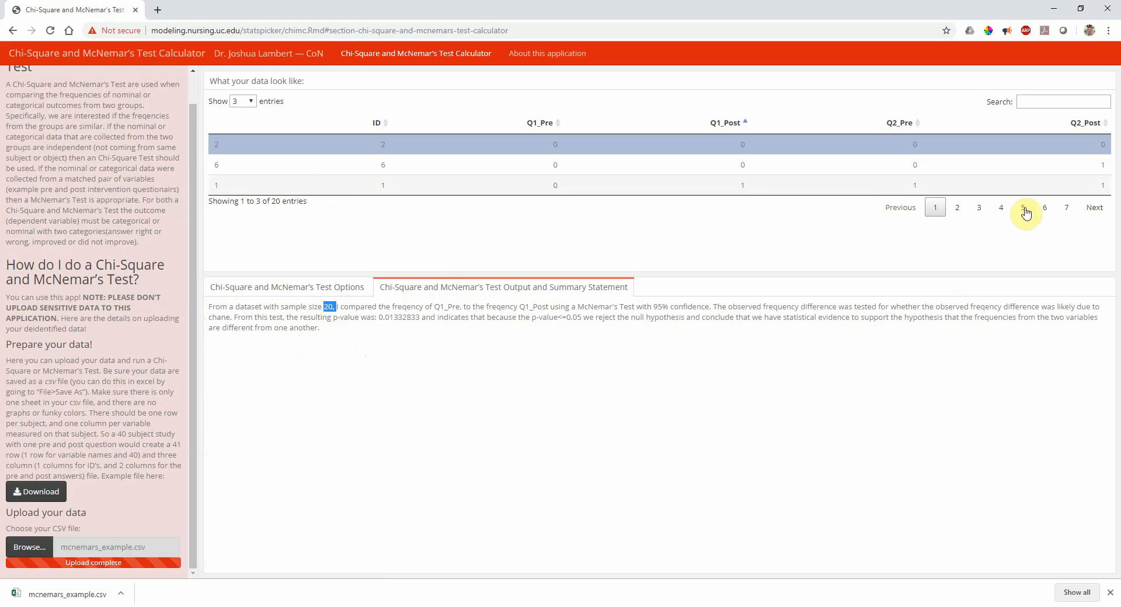
Go to page 7 of the data preview to show rows 19–20
click(1067, 207)
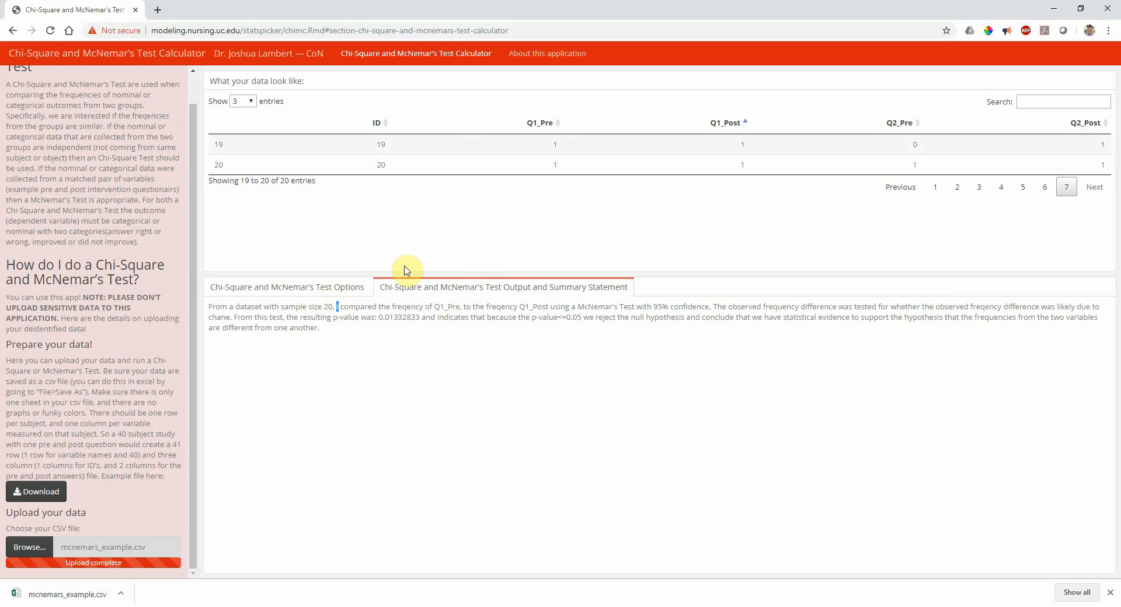
click(292, 289)
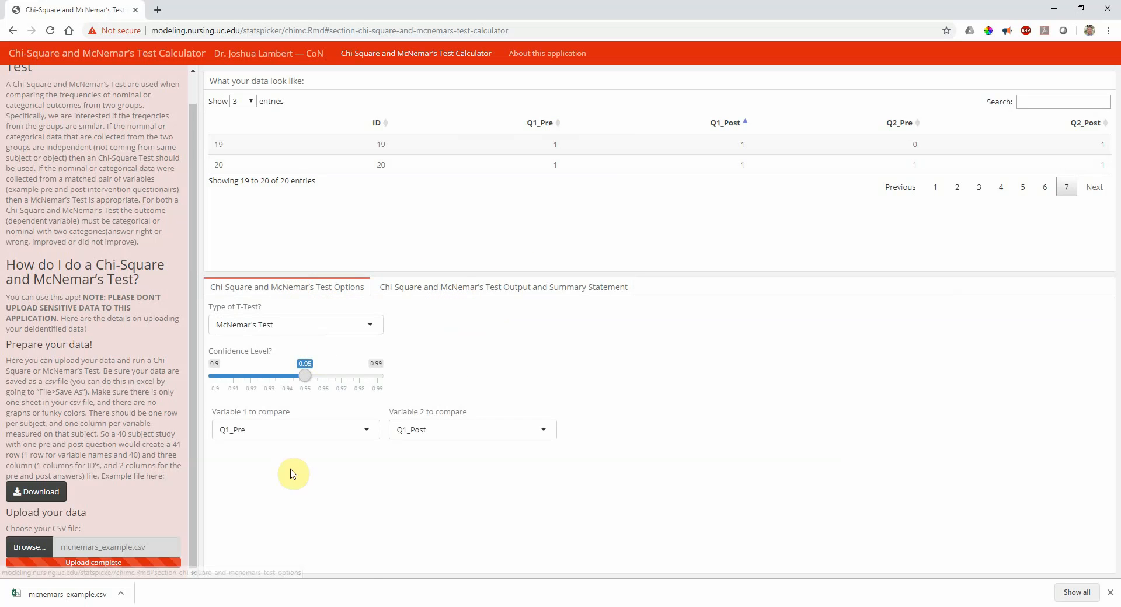
click(458, 288)
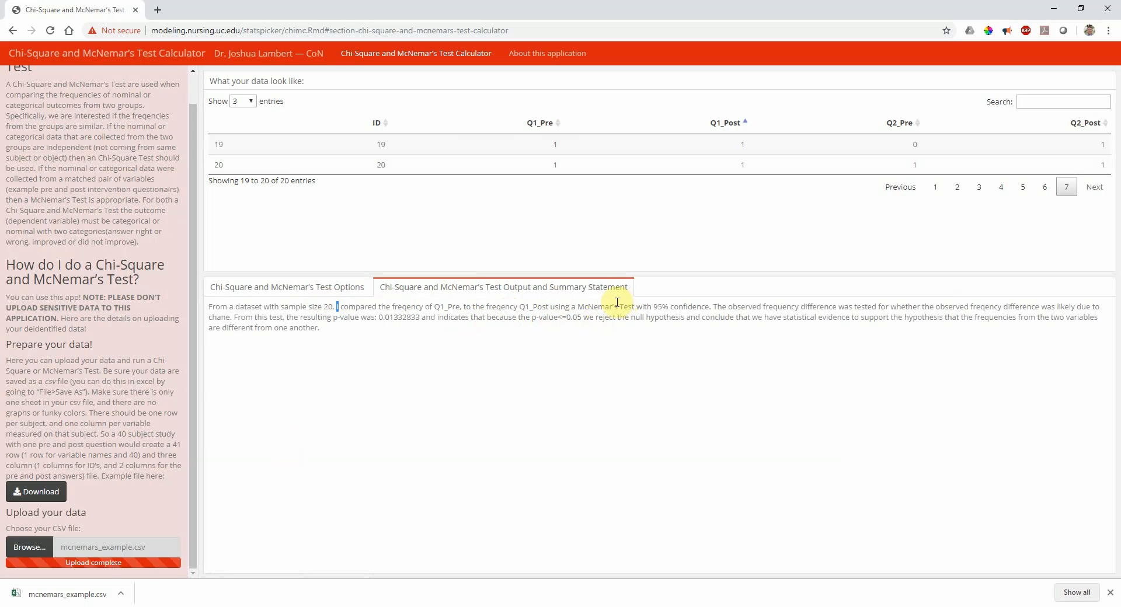
click(325, 289)
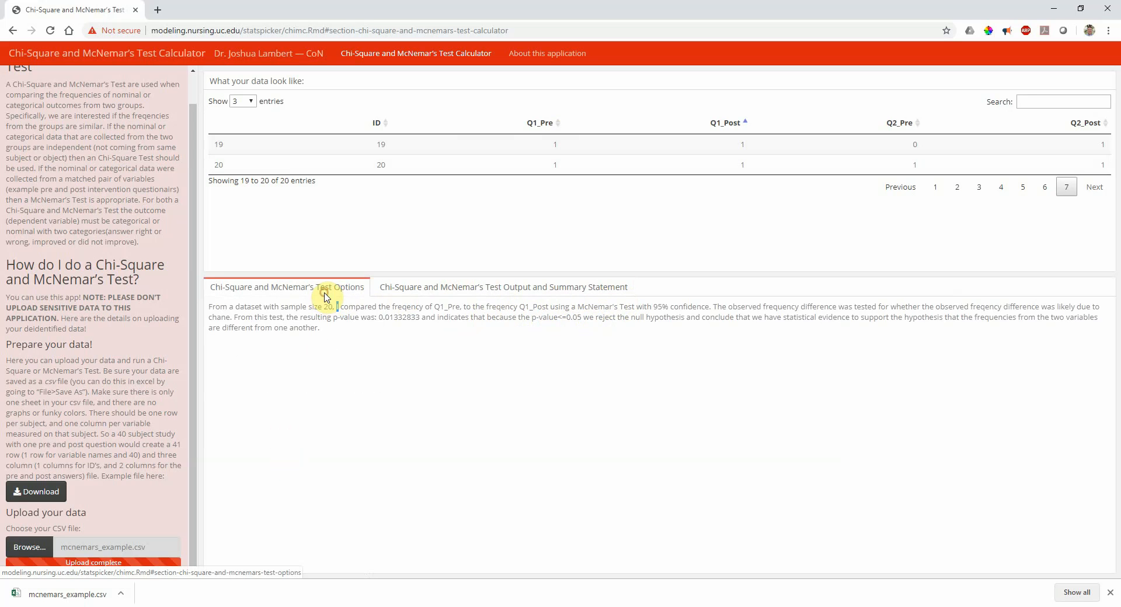
click(439, 295)
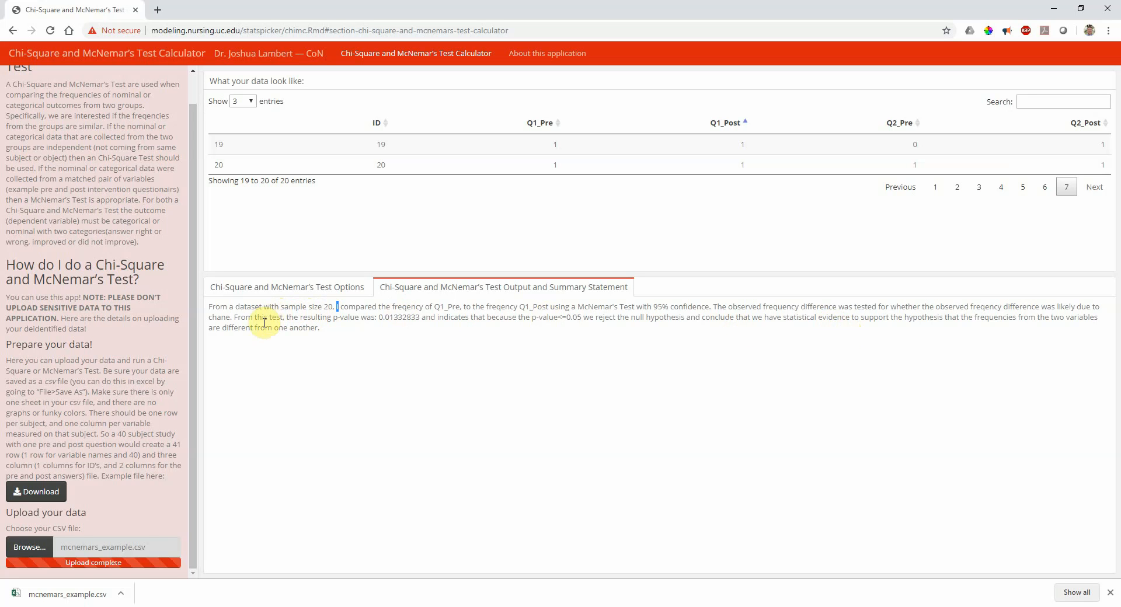
drag(234, 318, 248, 317)
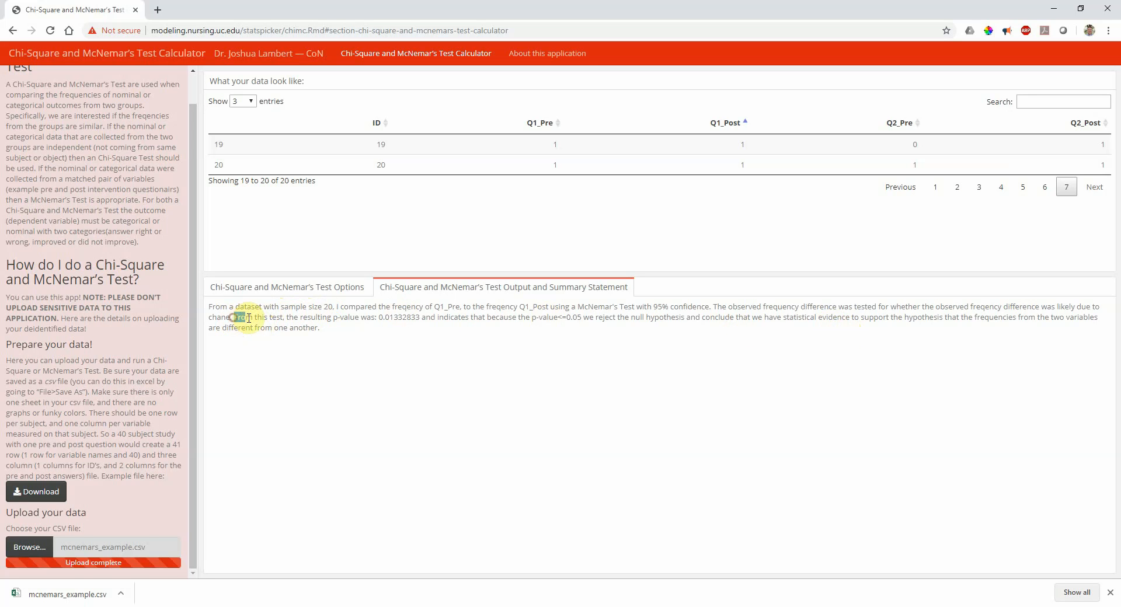
click(321, 320)
Re-sort the data preview by Q1_Post descending, then by Q1_Pre ascending
click(720, 125)
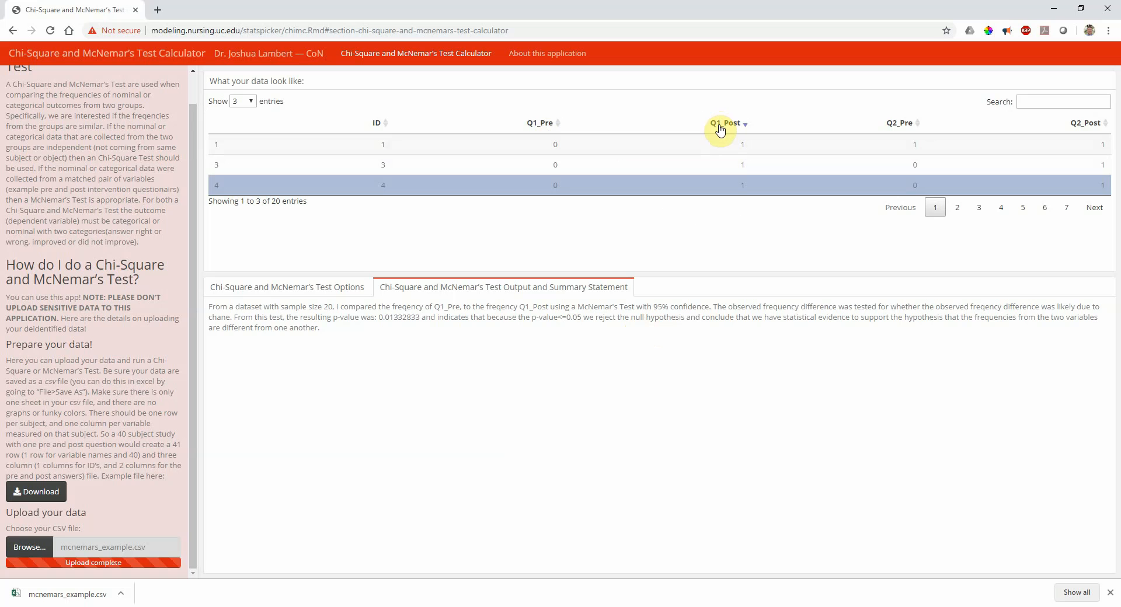
click(540, 127)
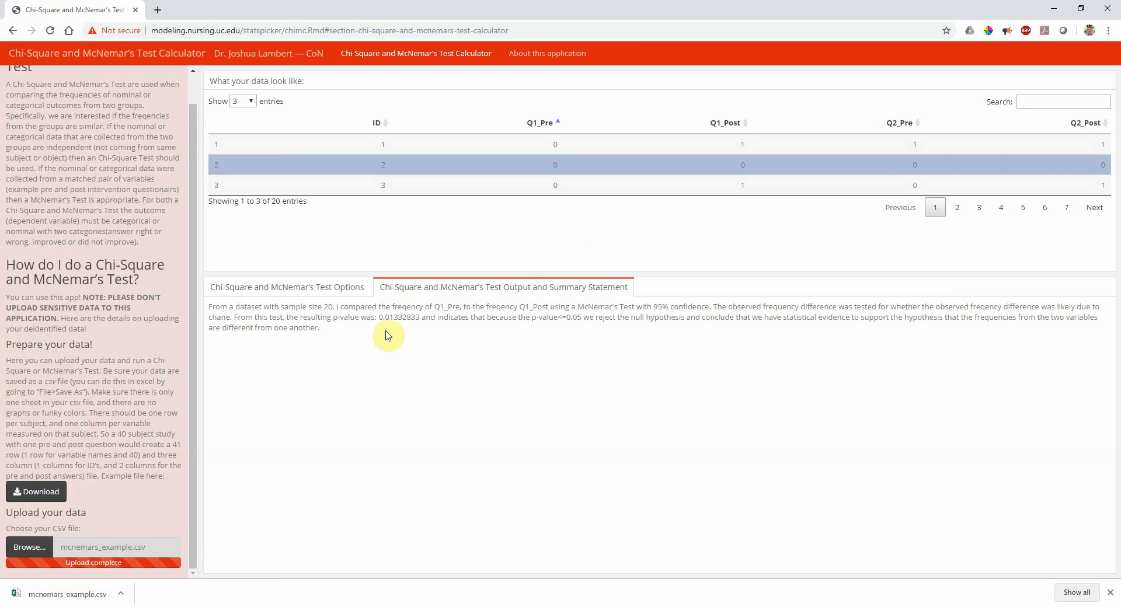
drag(380, 317, 415, 319)
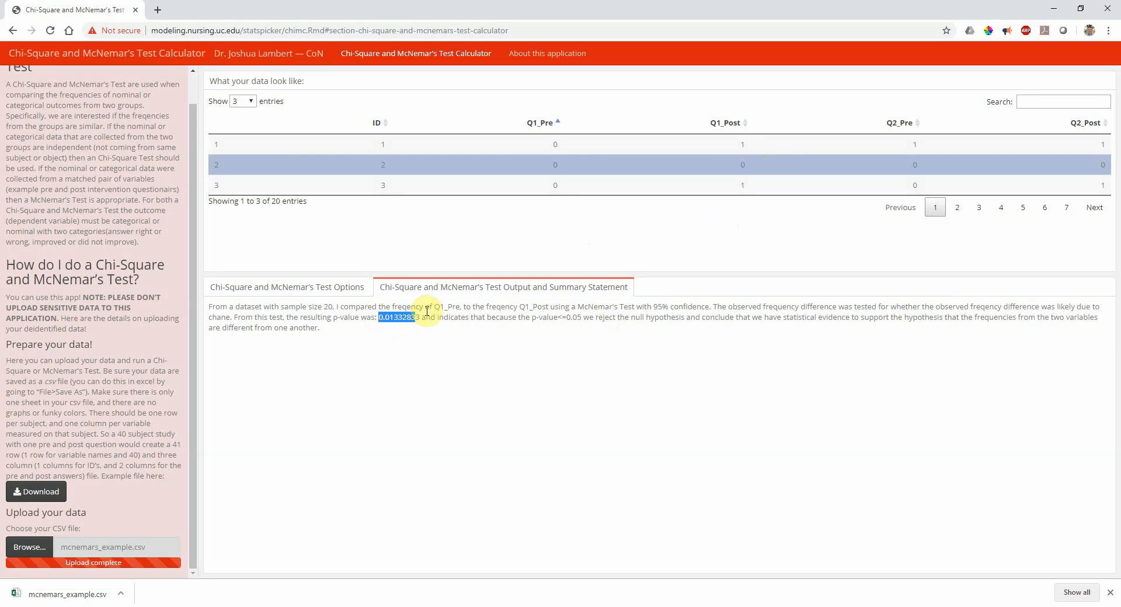
click(407, 319)
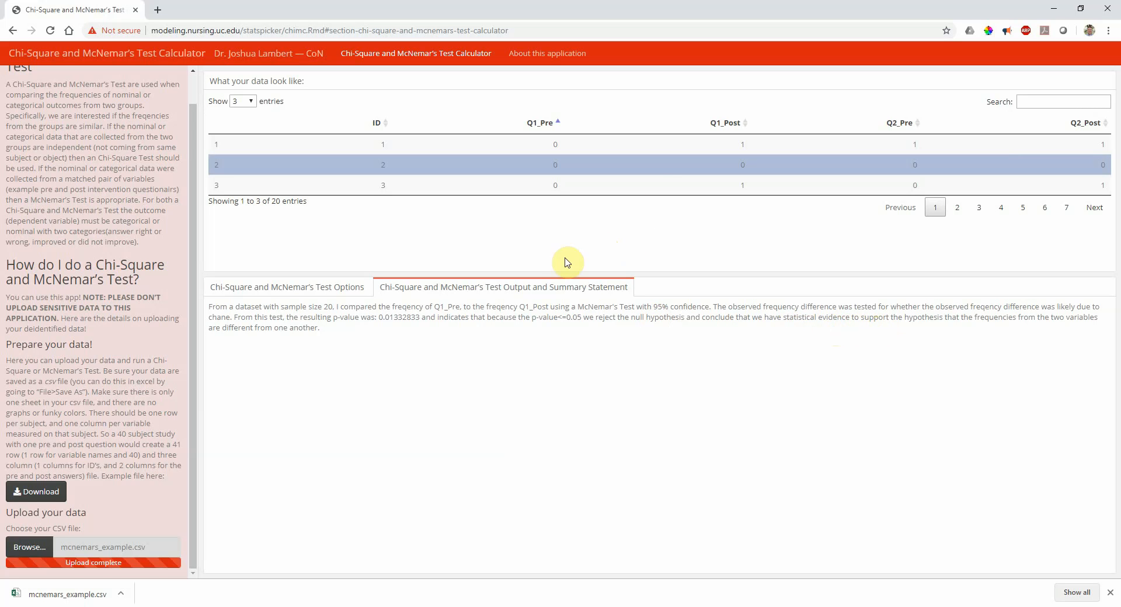
Copy the full summary statement and open the 'About this application' page
drag(320, 329, 204, 306)
right_click(222, 310)
click(242, 319)
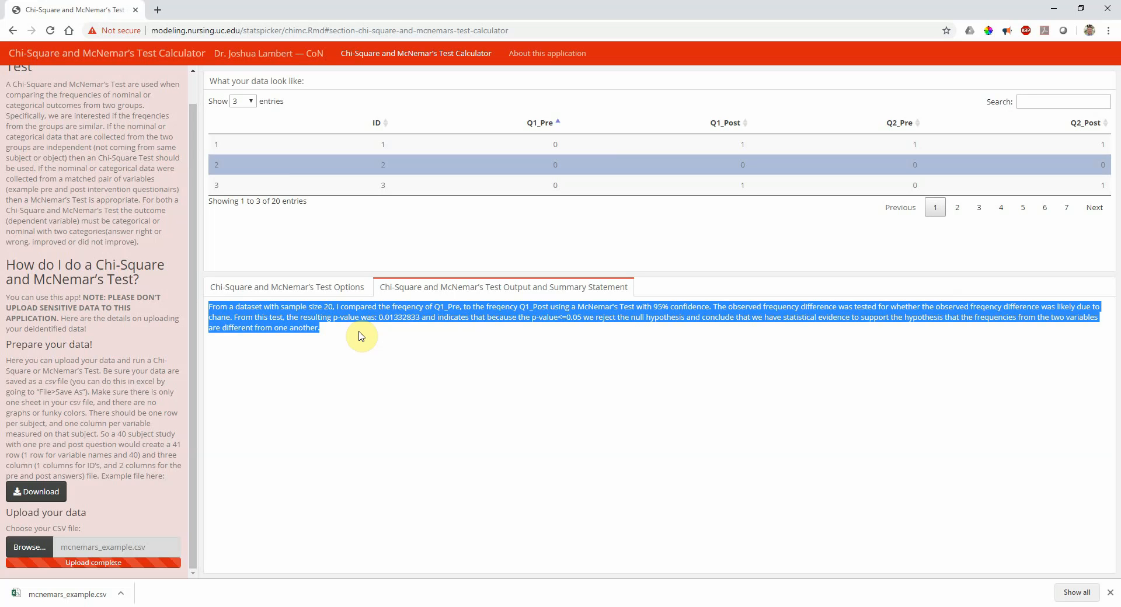
click(300, 288)
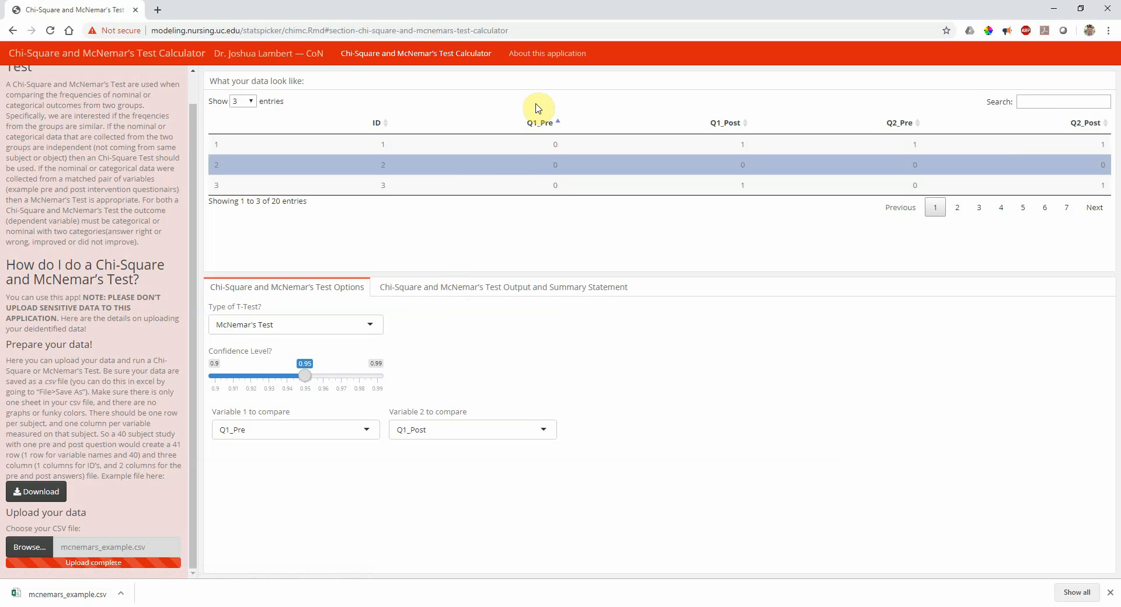
click(546, 62)
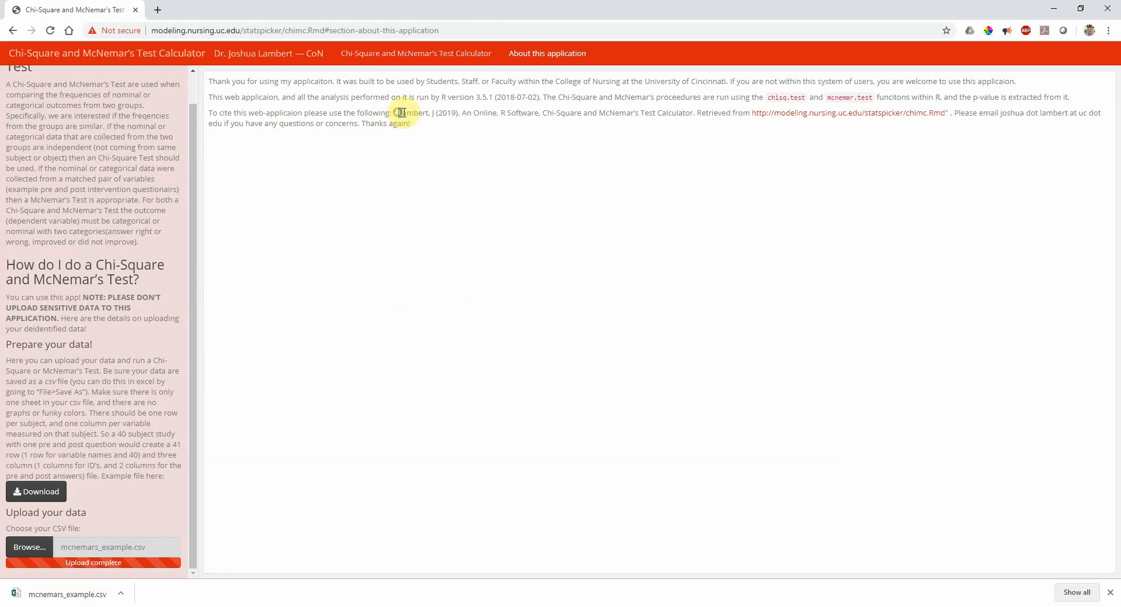
Select the citation text on the About page, then return to the calculator page
drag(401, 113, 952, 113)
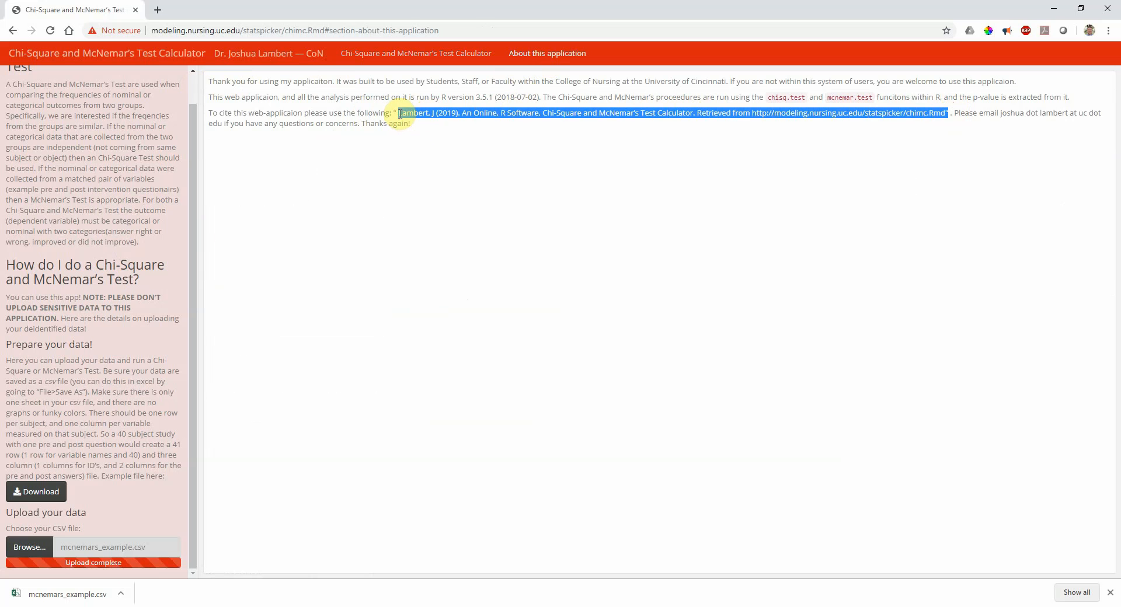
click(963, 117)
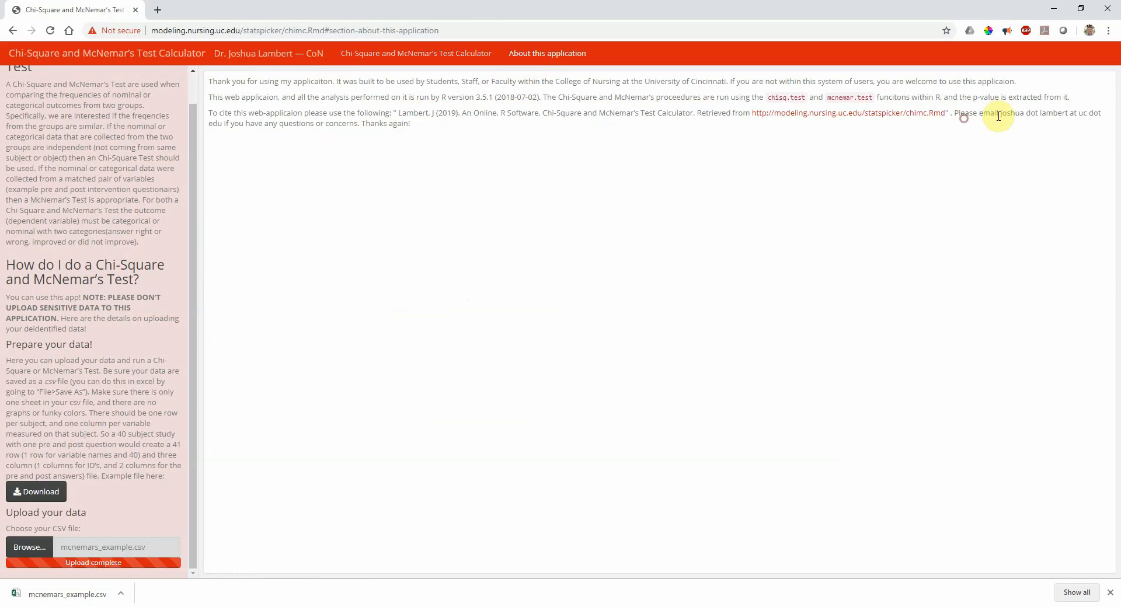
drag(991, 113, 1005, 134)
click(670, 193)
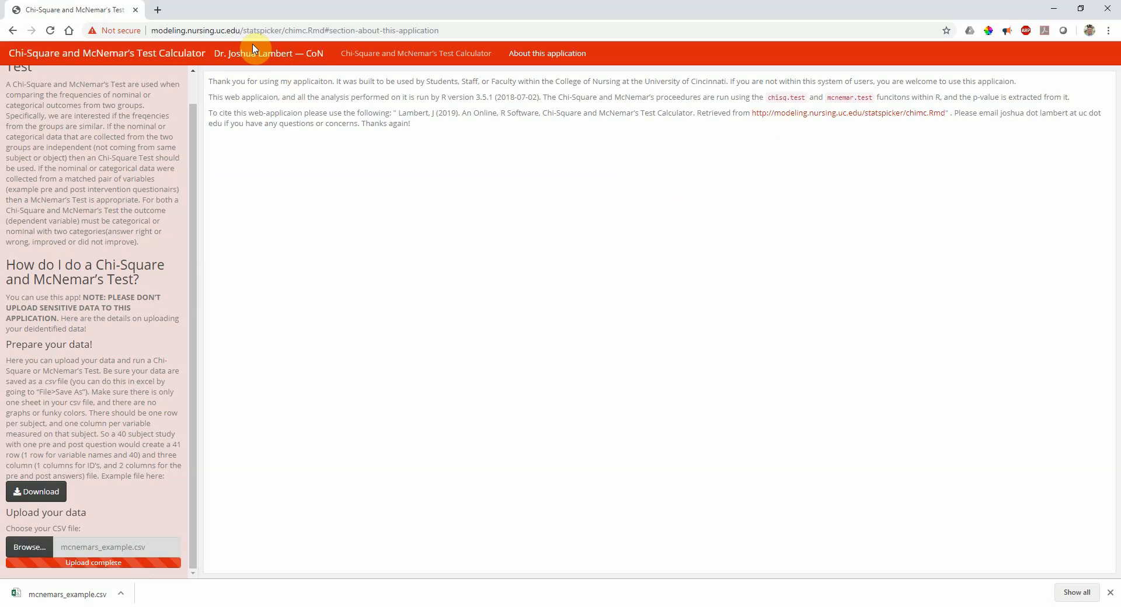
click(395, 53)
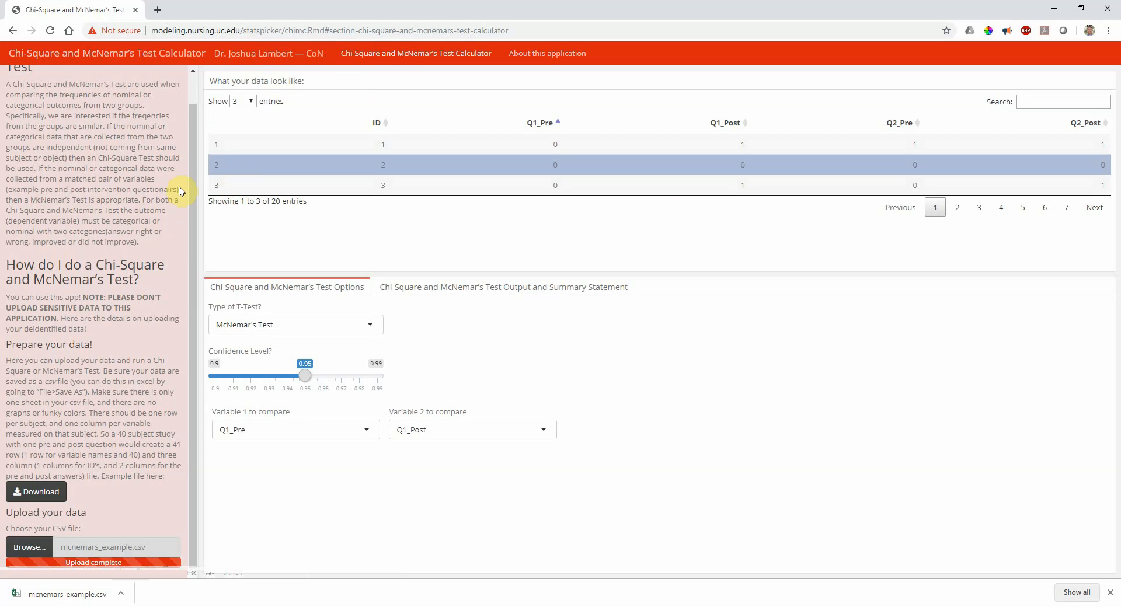